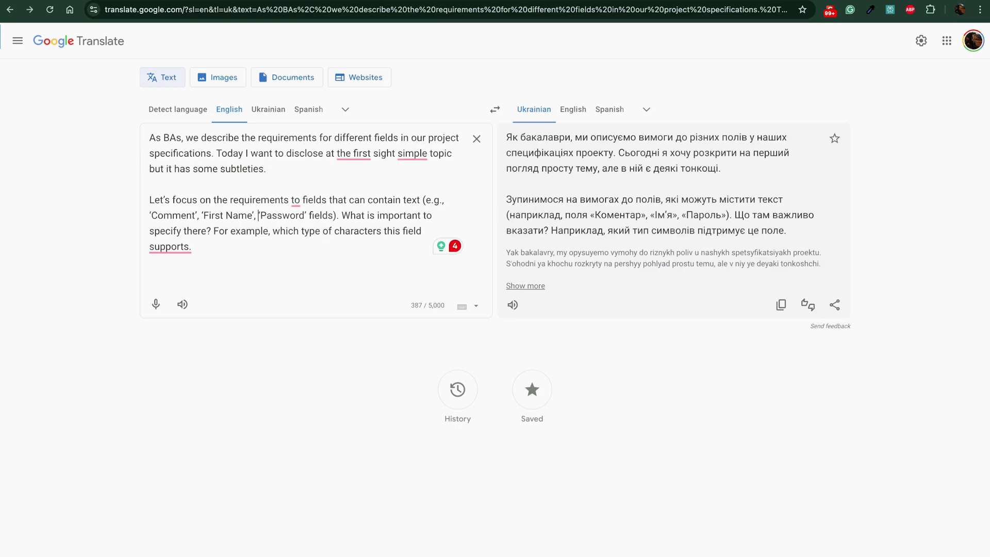
# Set Grammarly's formality writing goal to Neutral
pyautogui.click(850, 9)
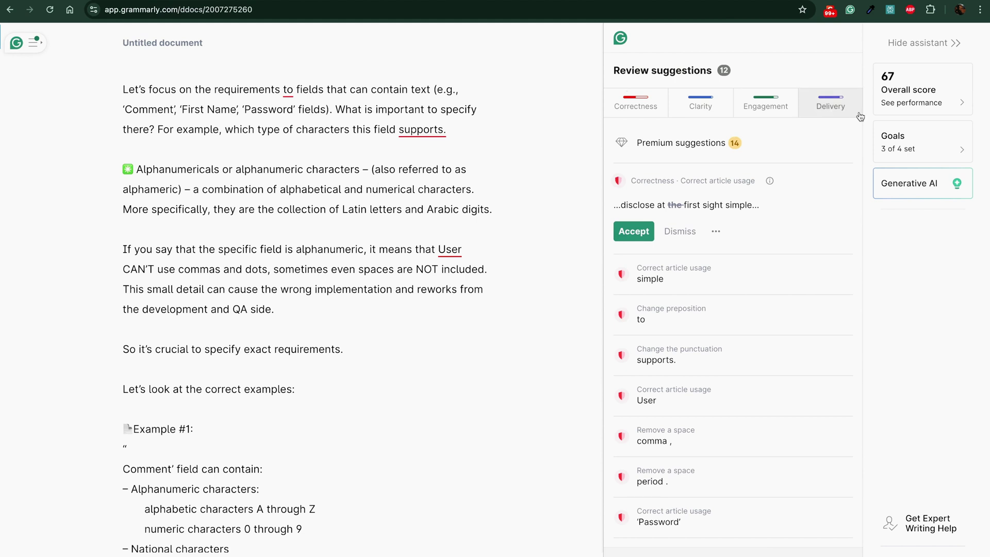
pyautogui.click(934, 144)
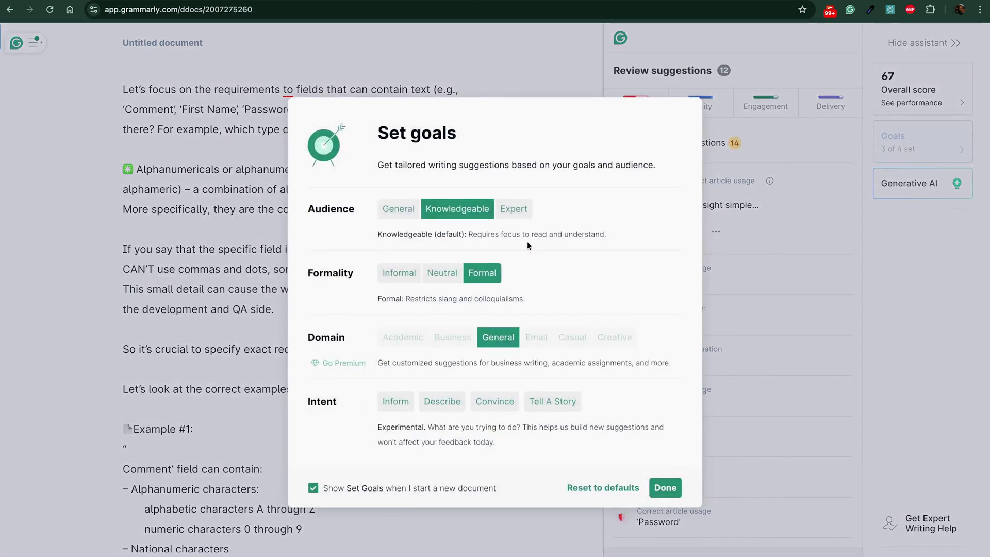
pyautogui.click(441, 276)
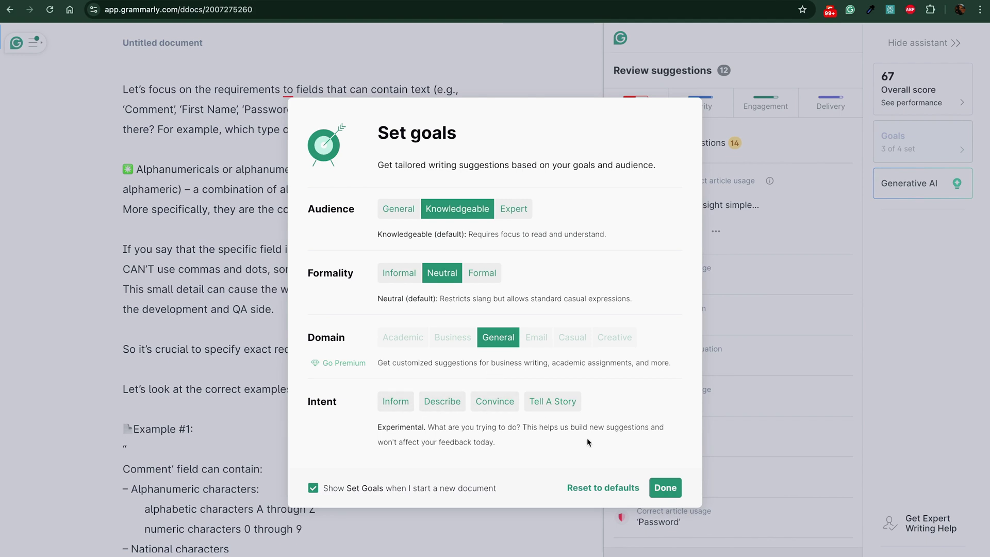
pyautogui.click(665, 488)
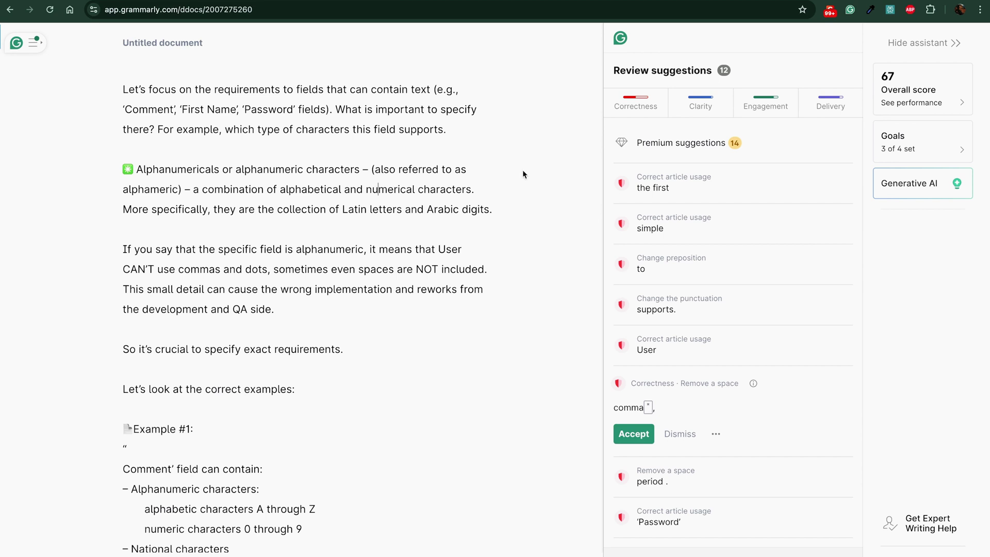
# Accept the fixes: drop "the" before "first sight", add "a" before "simple", change "to" to "for"
pyautogui.click(640, 187)
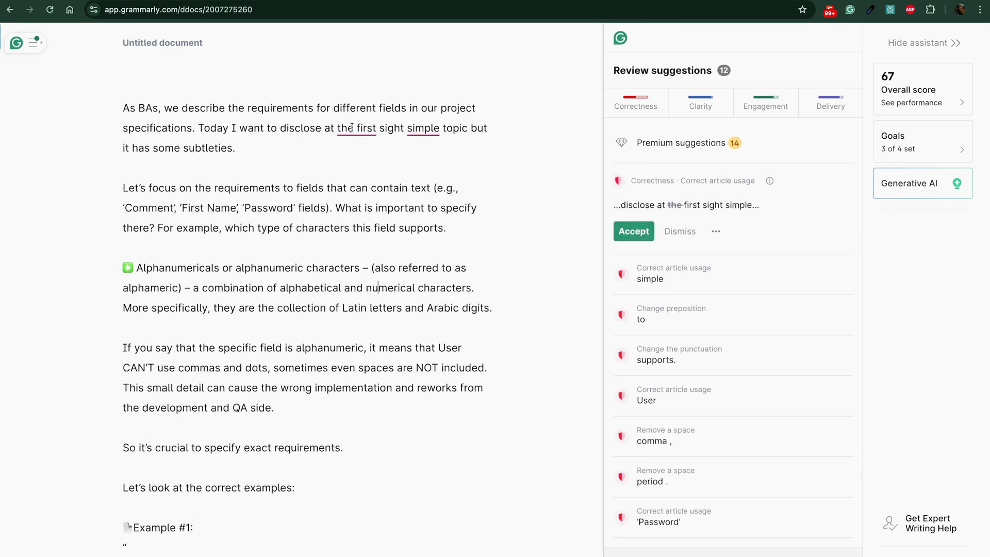
pyautogui.click(634, 231)
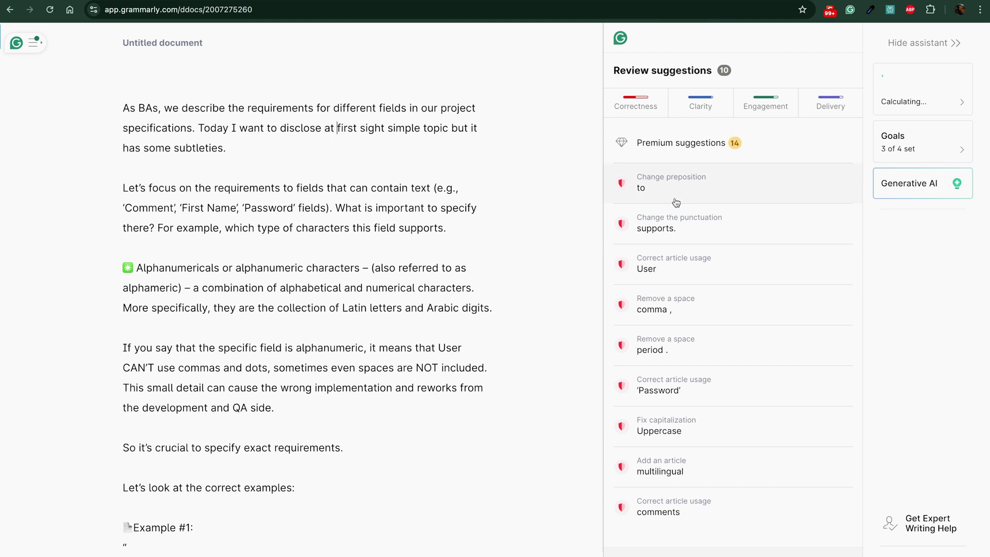
pyautogui.click(676, 202)
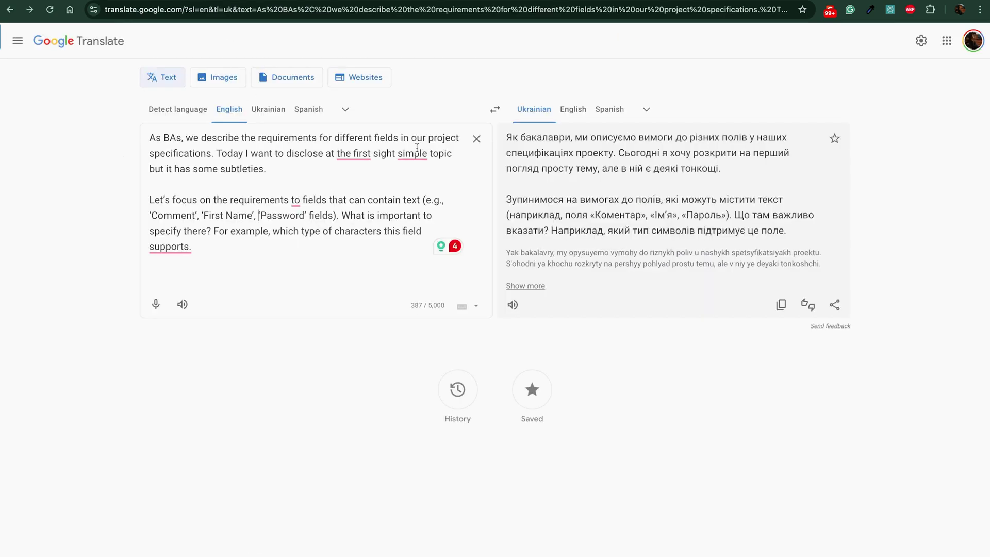
pyautogui.moveTo(406, 150)
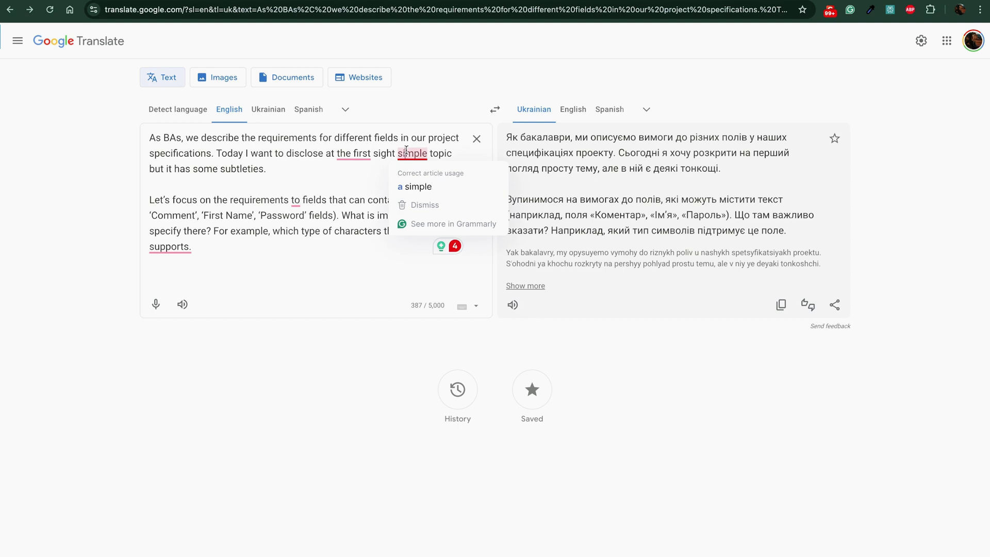
pyautogui.click(418, 187)
pyautogui.moveTo(295, 200)
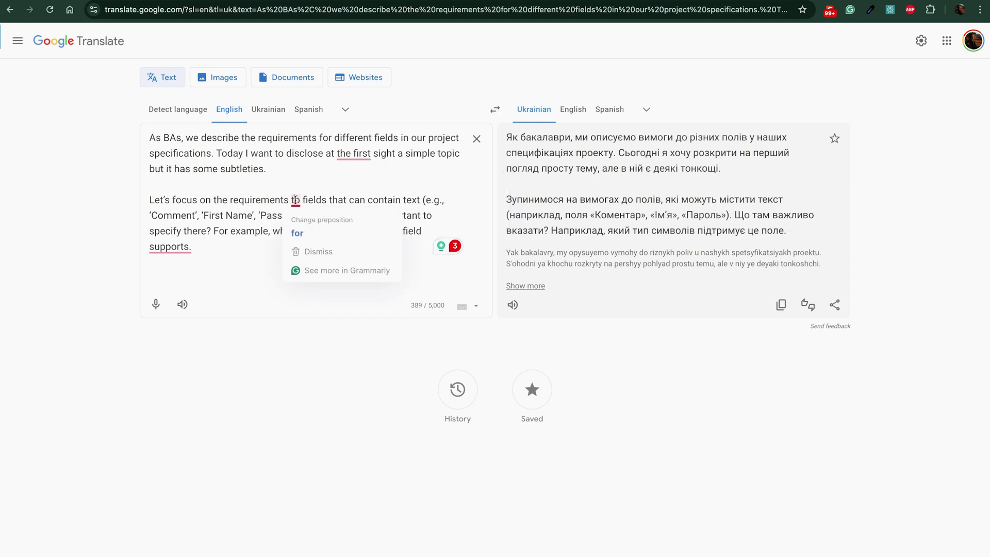
pyautogui.click(297, 234)
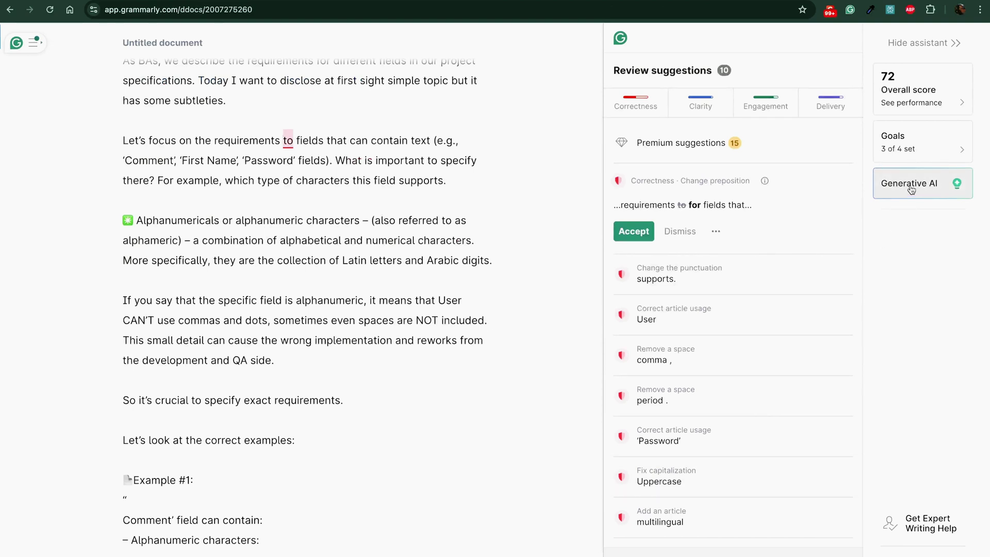
# Open the Generative AI card in Grammarly's sidebar for the requirements document
pyautogui.click(890, 195)
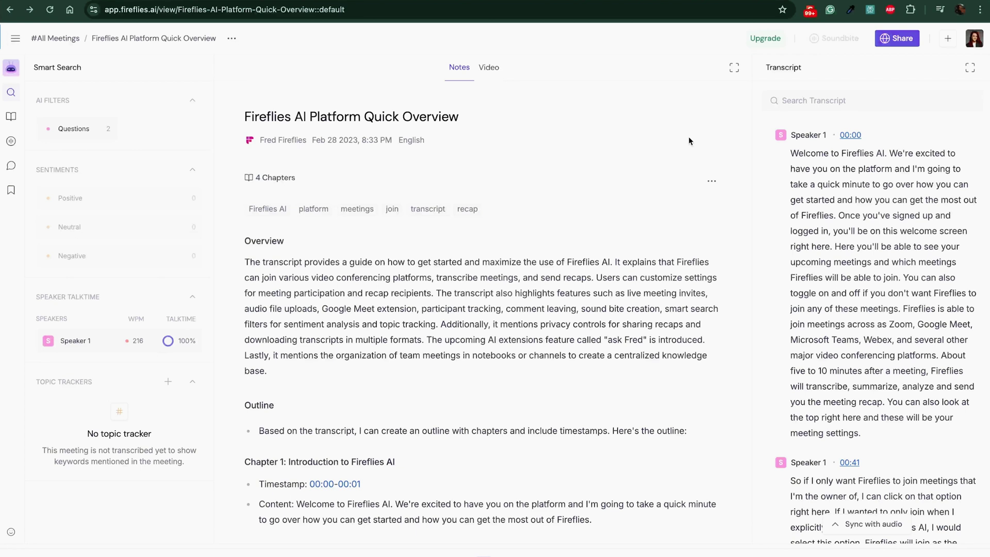
# Review the Quick Overview meeting's add-meeting options, notes and transcript search, then collapse Sentiments filters
pyautogui.click(948, 42)
pyautogui.scroll(-10, 860, 267)
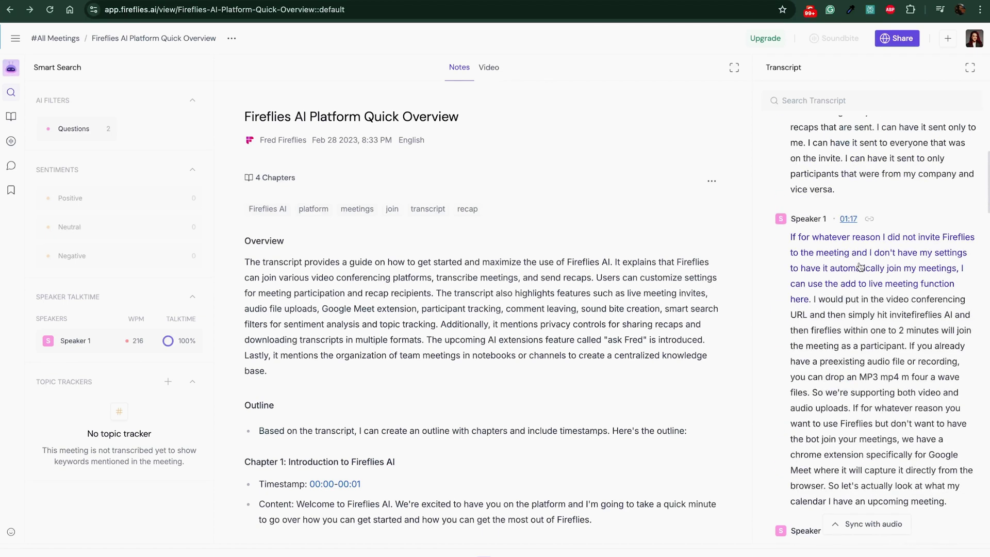
pyautogui.scroll(10, 860, 267)
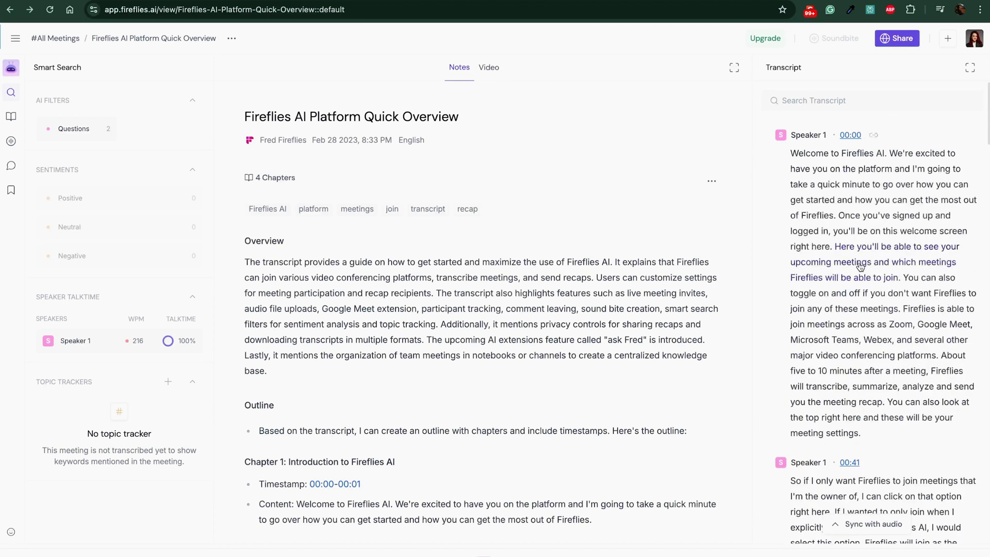
pyautogui.click(831, 102)
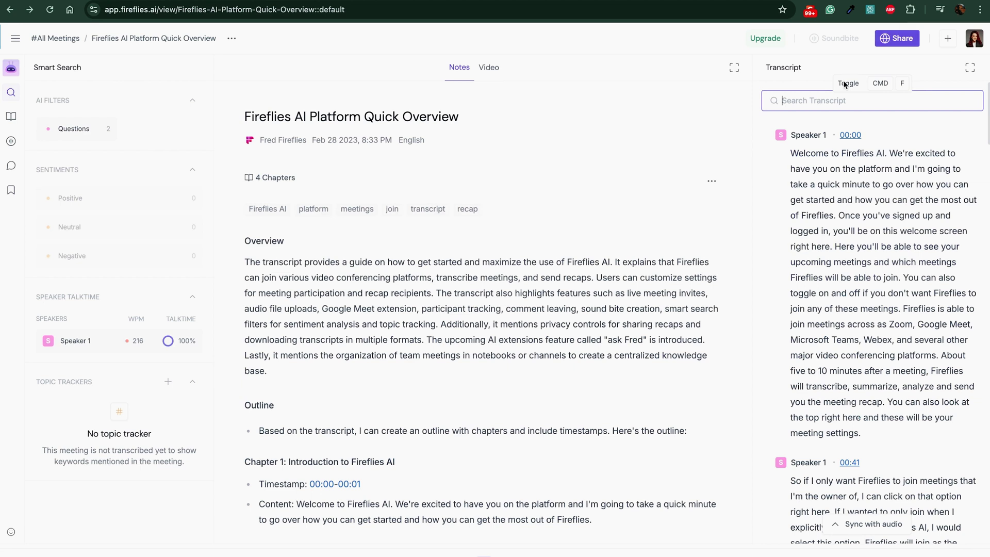
pyautogui.scroll(-3, 498, 336)
pyautogui.scroll(-5, 498, 336)
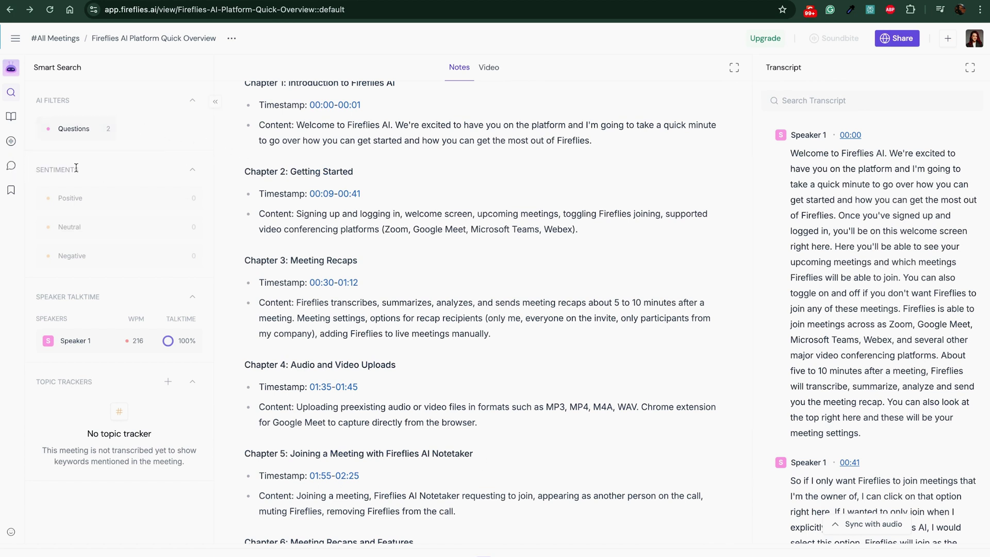
pyautogui.click(193, 170)
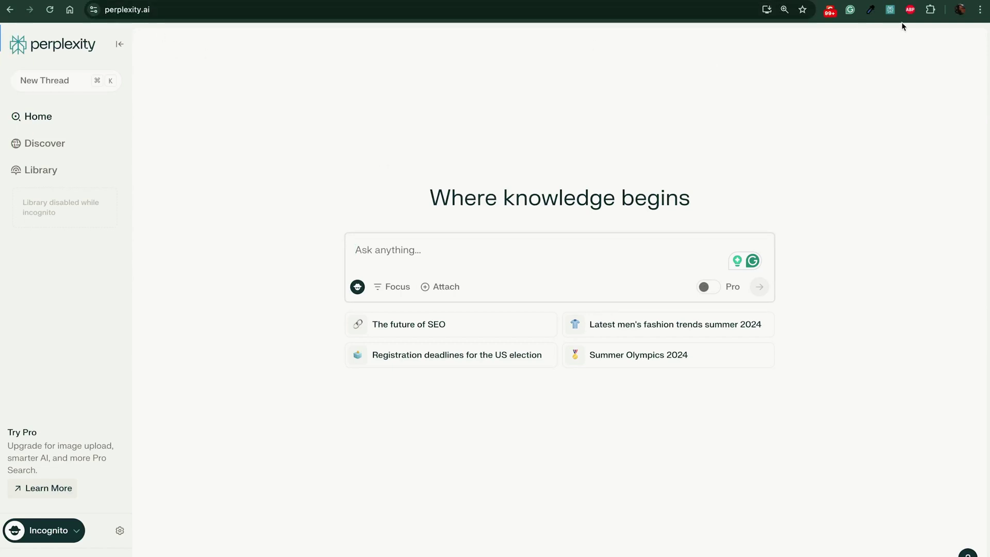
# Attach the Check-lista PDF from the Polski folder to a Perplexity question
pyautogui.click(890, 10)
pyautogui.click(431, 250)
pyautogui.click(439, 287)
pyautogui.click(280, 99)
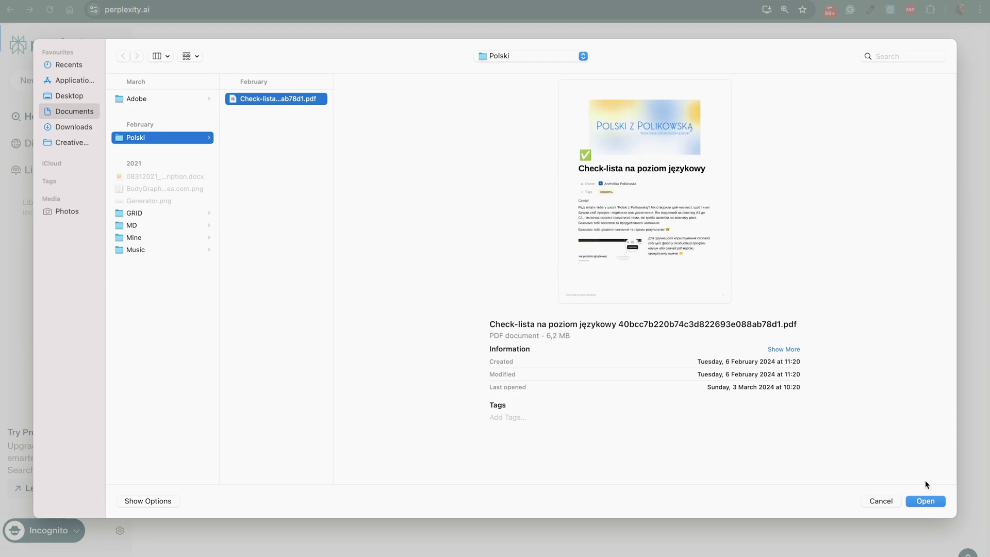
pyautogui.click(924, 501)
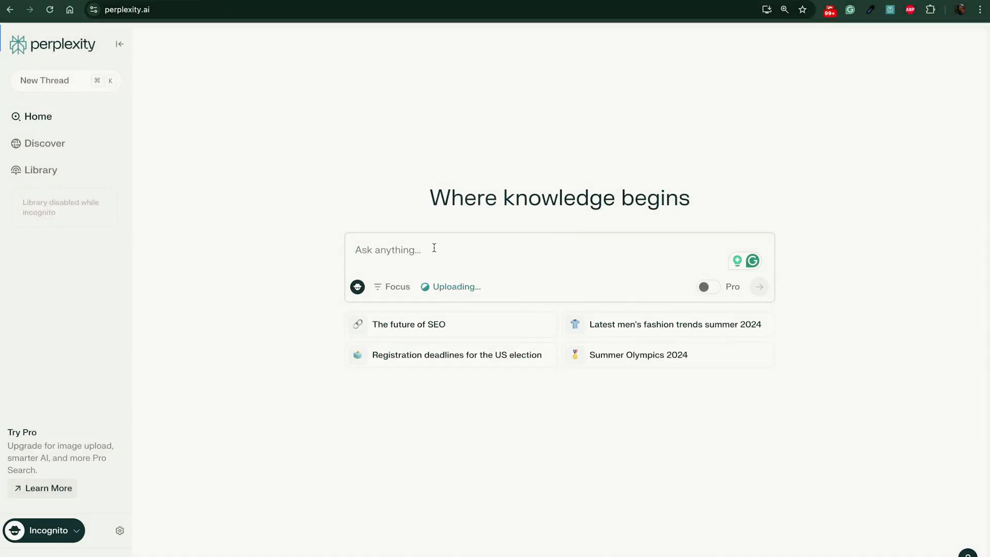
# Submit the translate-and-summarize prompt for the PDF and review the A2–C1 summary
pyautogui.write('translate this document and provide its summary after translation')
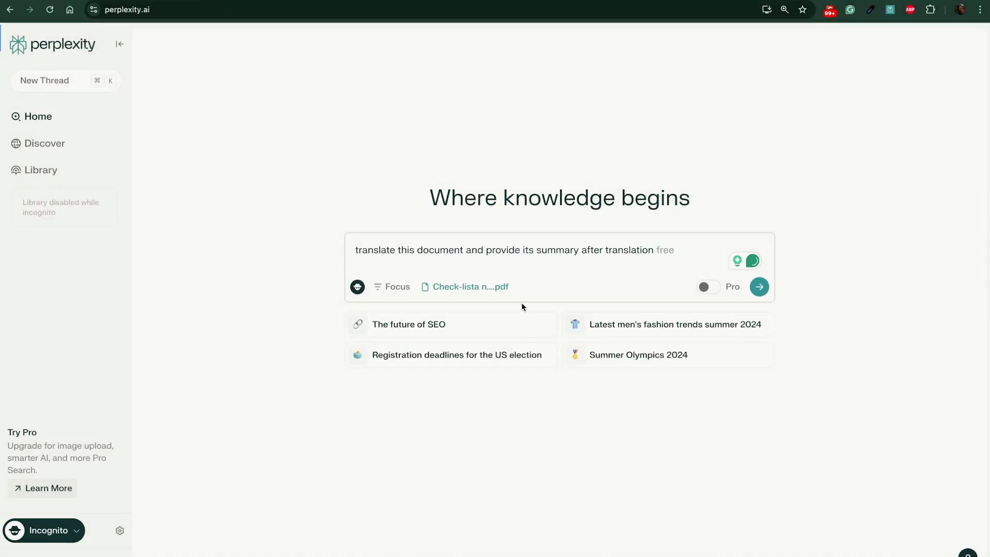
pyautogui.click(761, 287)
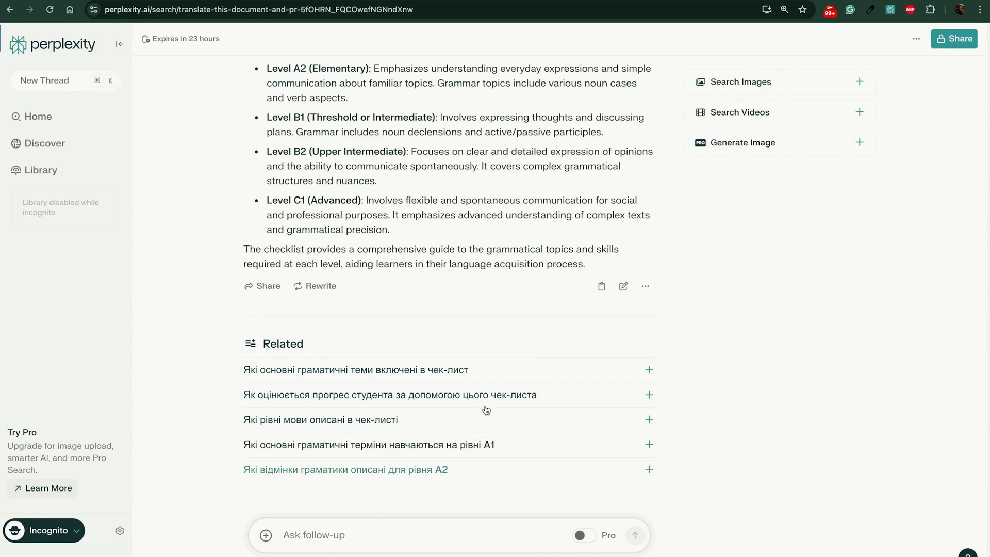
pyautogui.scroll(7, 507, 315)
pyautogui.scroll(2, 507, 314)
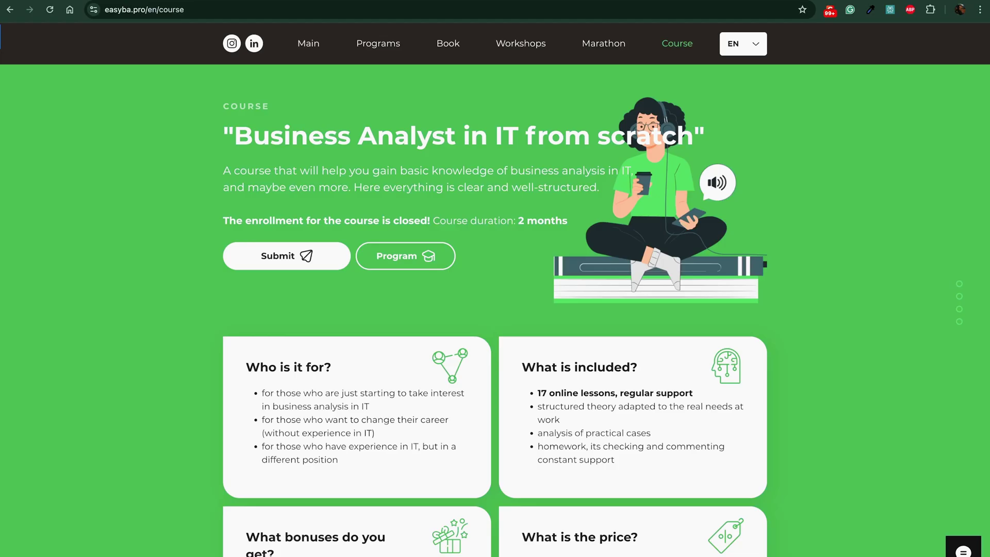
# Summarize the easyba.pro course page with the Perplexity extension and review the topic list
pyautogui.click(889, 10)
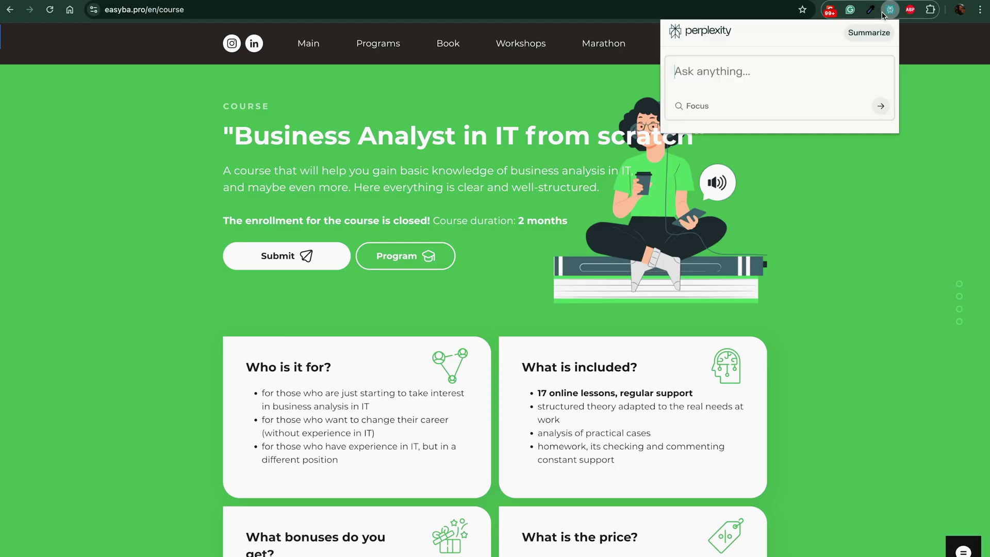
pyautogui.click(866, 35)
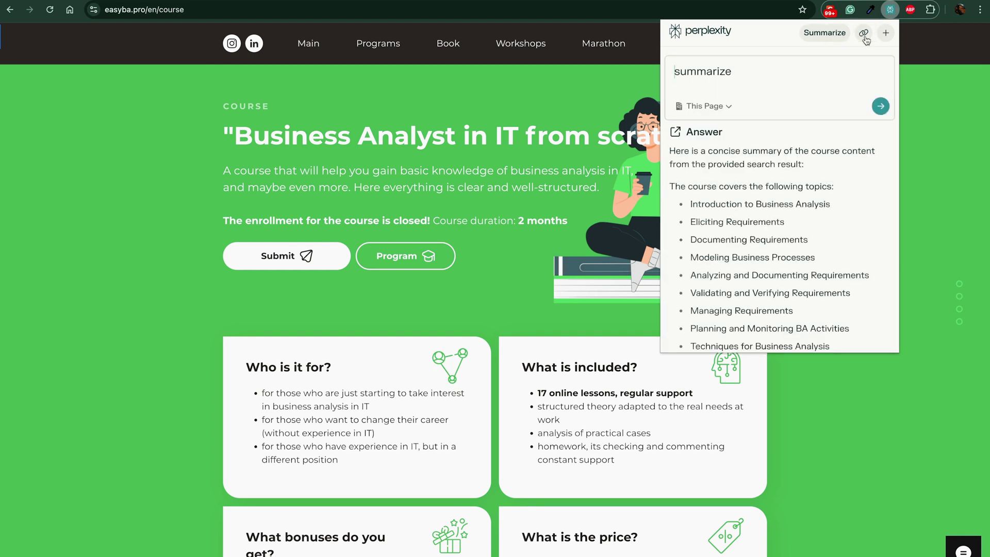
pyautogui.scroll(-5, 773, 221)
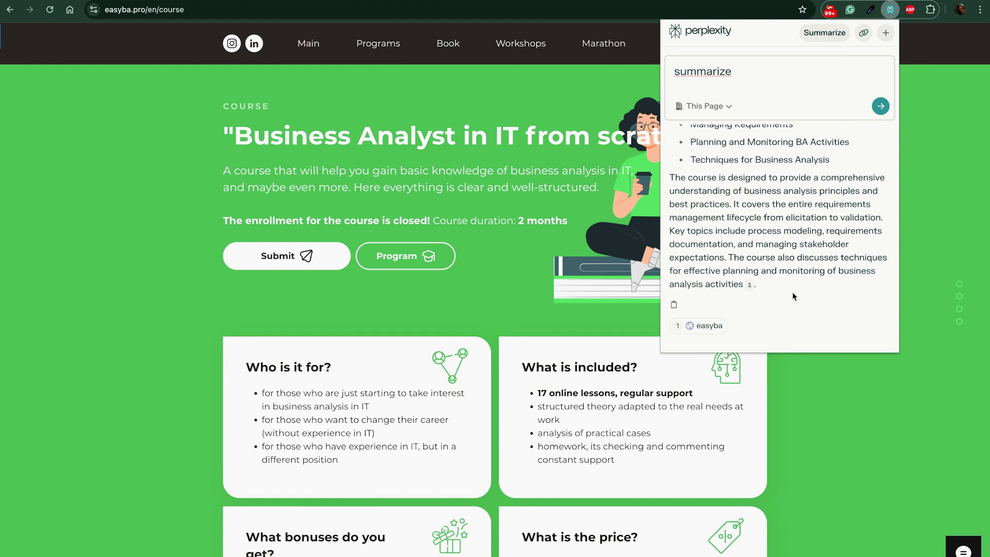
pyautogui.scroll(5, 805, 204)
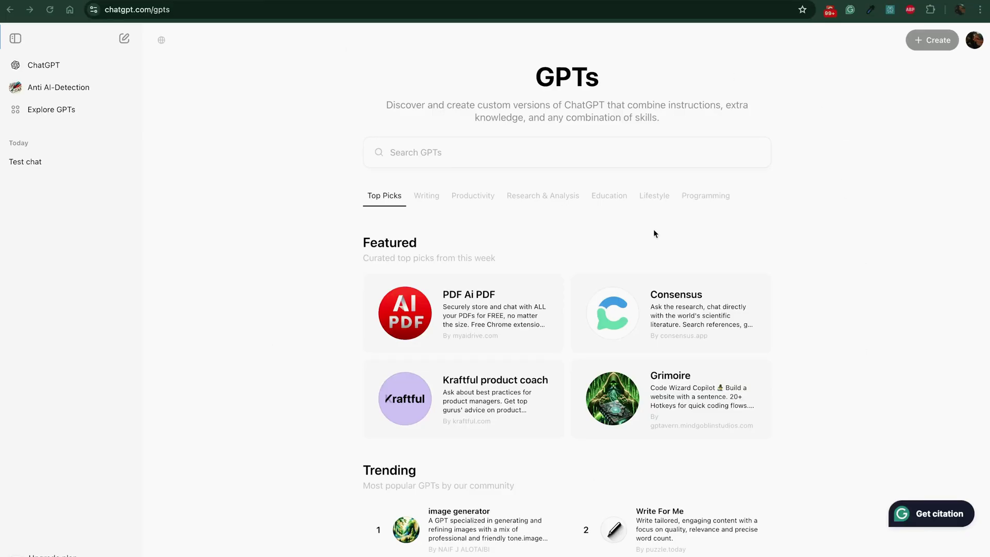
# Browse the Writing and Education GPTs, then send the pre-sales client questions prompt in a new chat
pyautogui.click(428, 196)
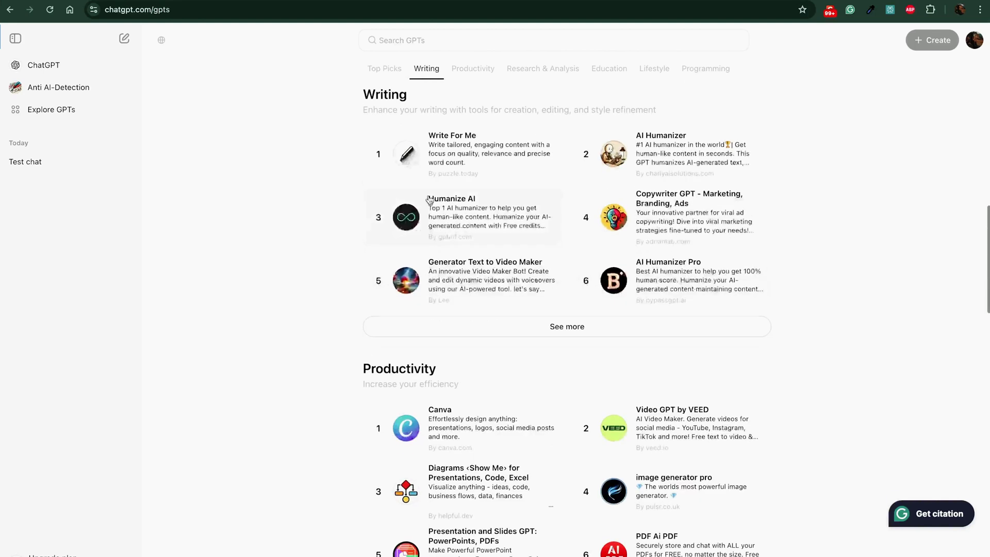
pyautogui.click(610, 69)
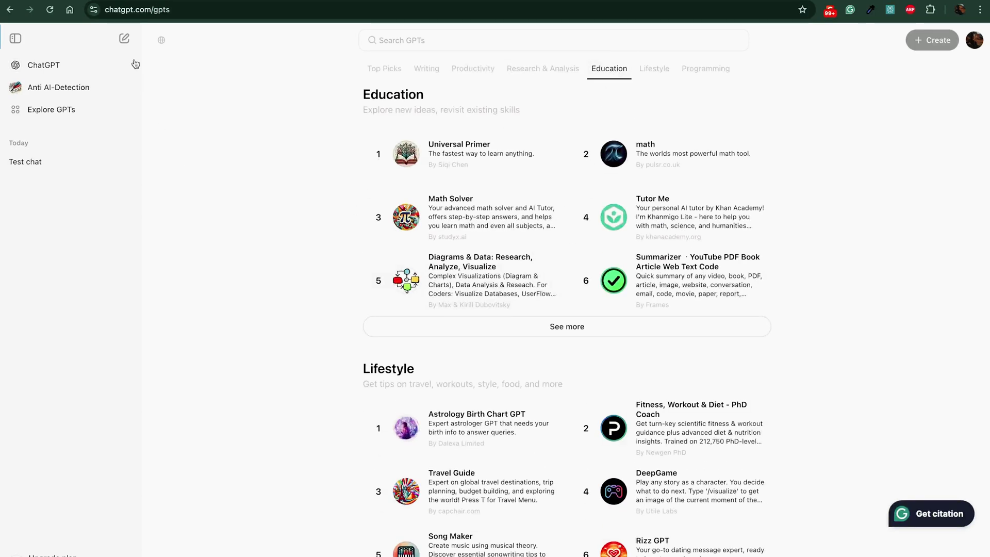
pyautogui.click(124, 38)
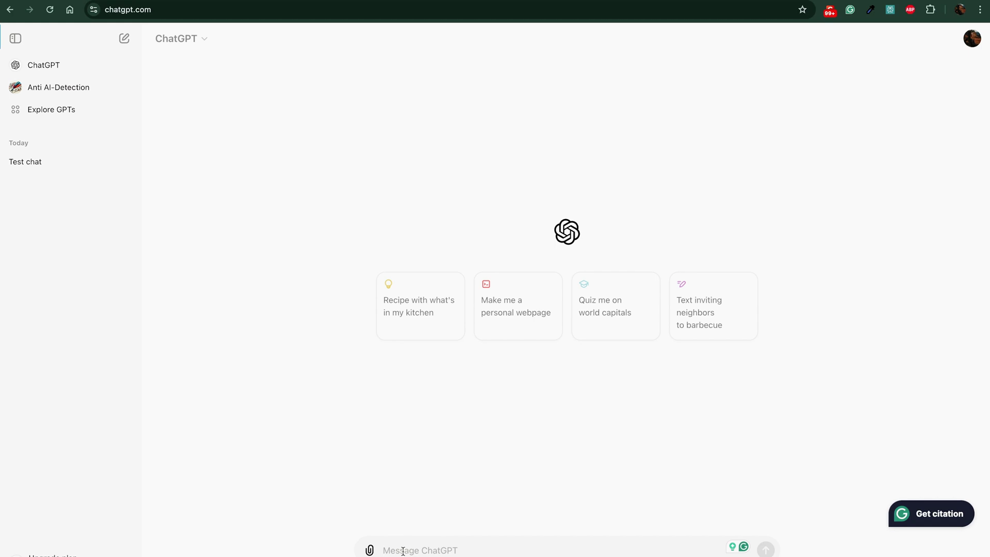
pyautogui.write('Please create a list of questions that a business analyst might ask during a pre-sales conversation with a potential client about an upcoming project')
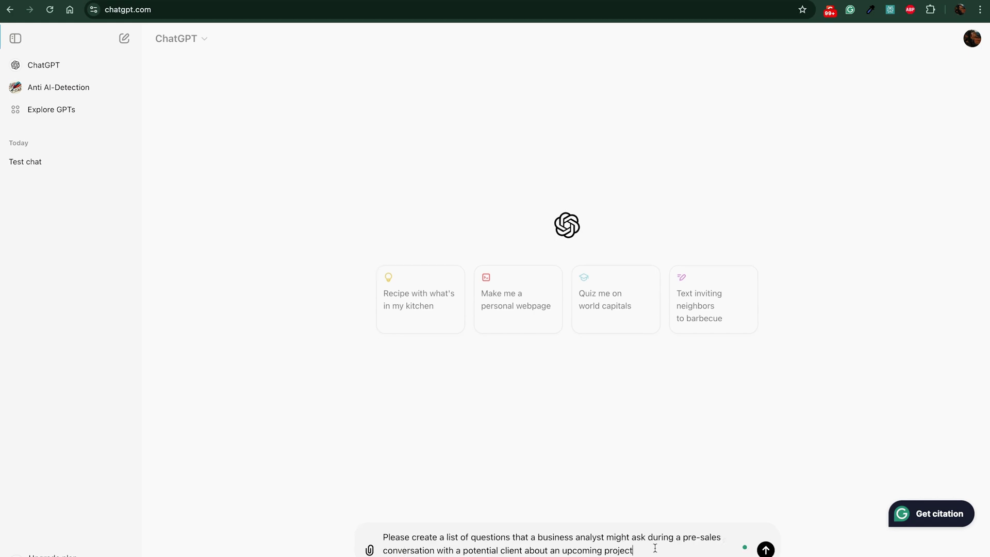
pyautogui.click(765, 550)
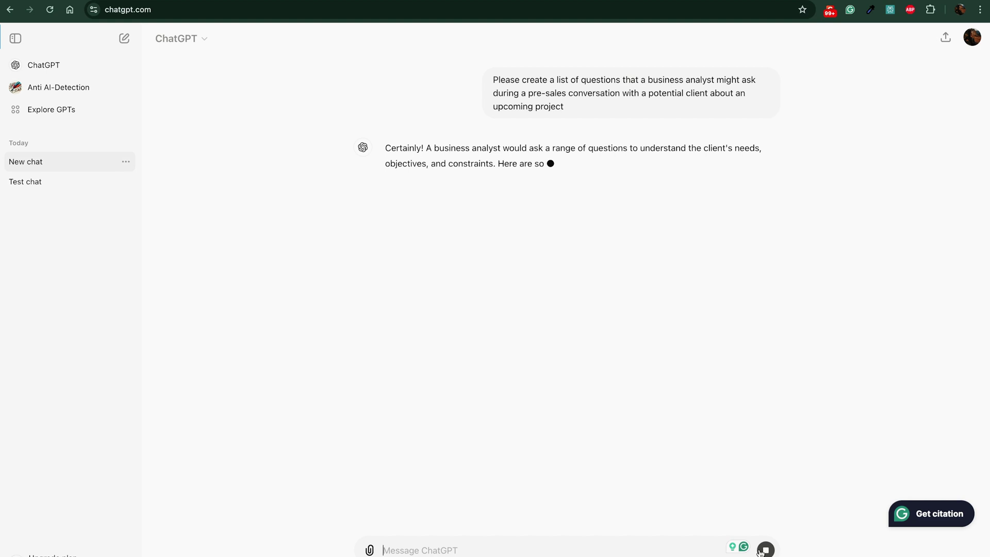